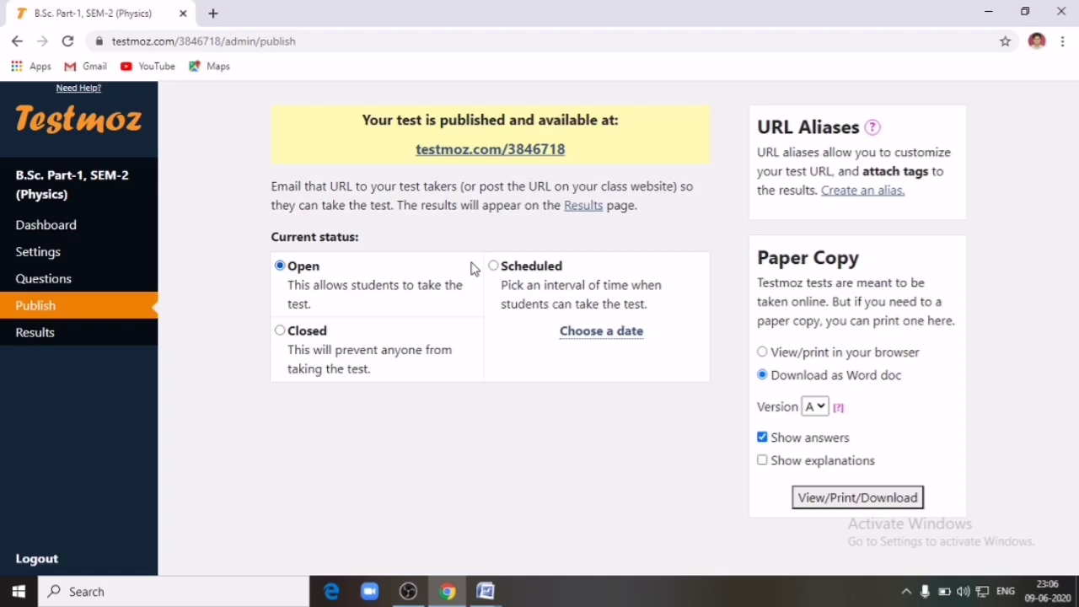
# Export the test results from the Results page as a Response Grid CSV and open the downloaded file in Excel
pyautogui.click(52, 337)
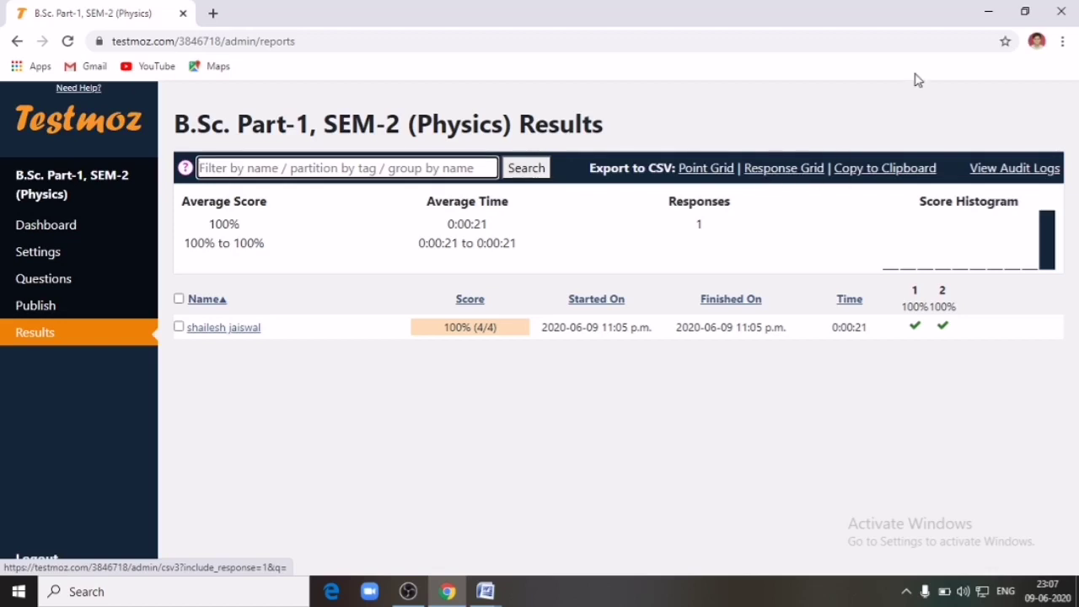
pyautogui.click(785, 169)
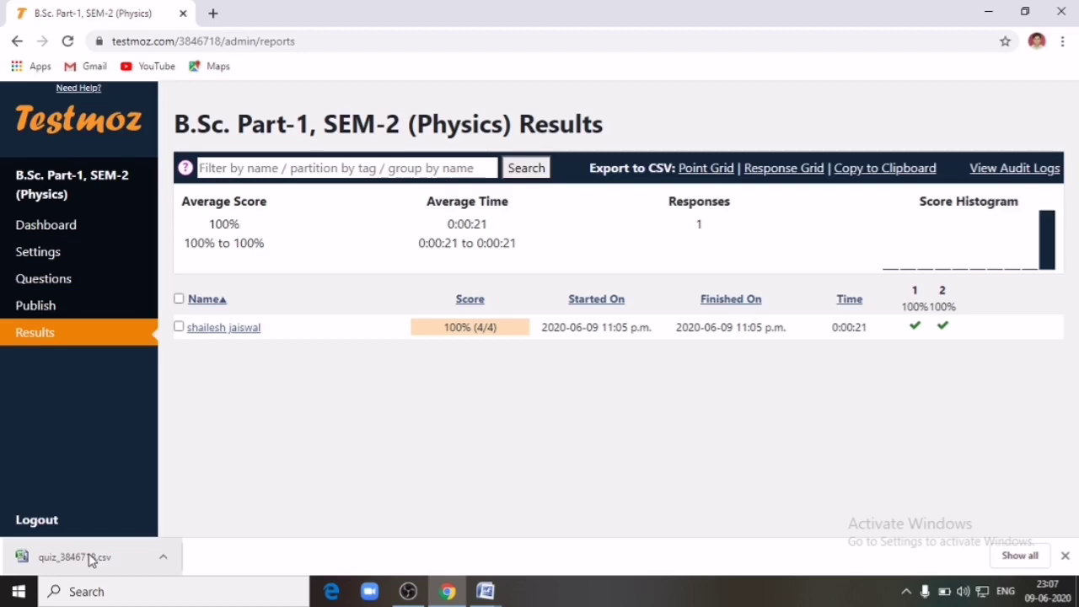
pyautogui.click(91, 559)
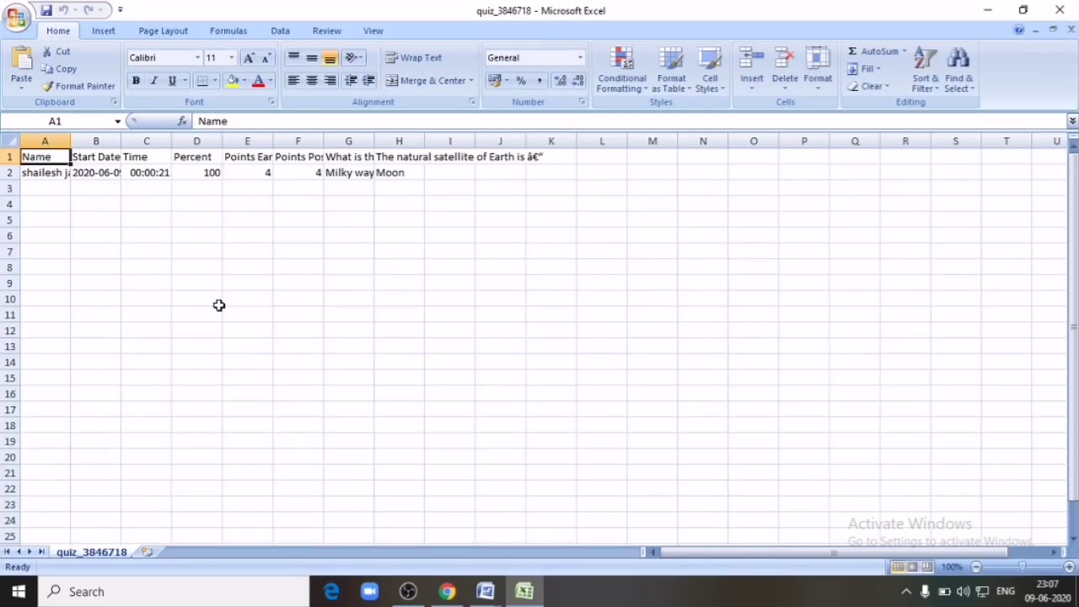
# Widen columns A to H of the exported quiz sheet so all headers and responses fit
pyautogui.moveTo(70, 142); pyautogui.dragTo(367, 147)
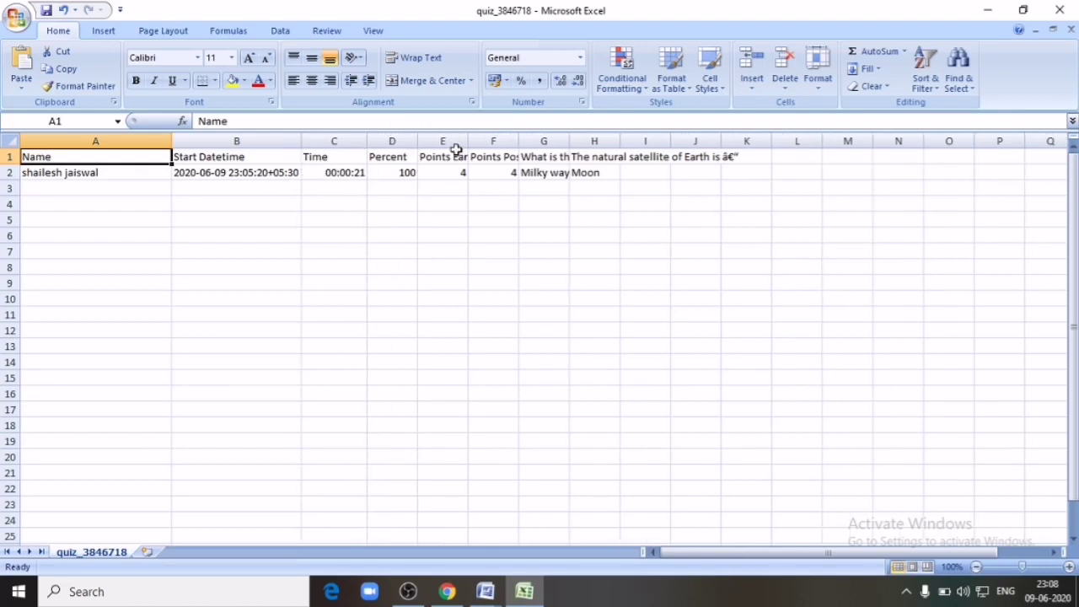
pyautogui.moveTo(468, 141); pyautogui.dragTo(996, 141)
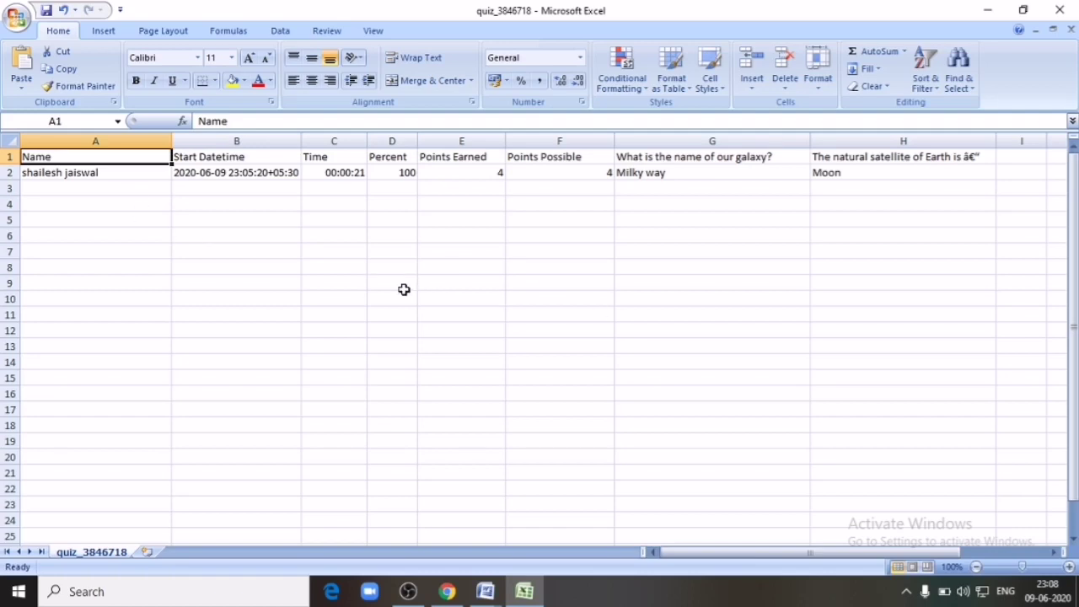
# Switch back to Testmoz in Chrome and clone the B.Sc. Part-1, SEM-2 (Physics) test from its dashboard
pyautogui.click(454, 595)
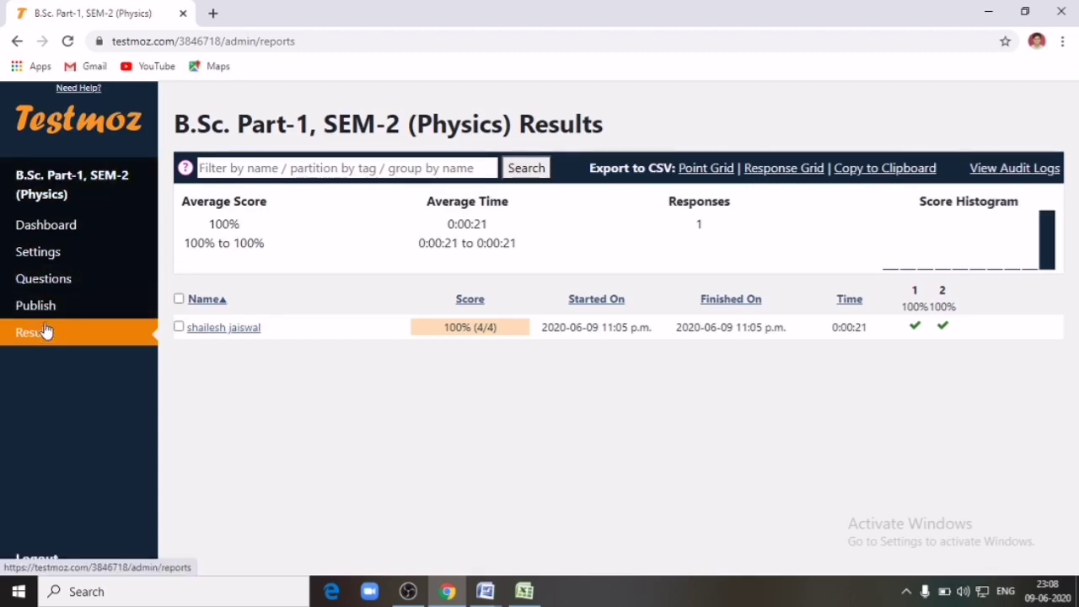
pyautogui.click(68, 226)
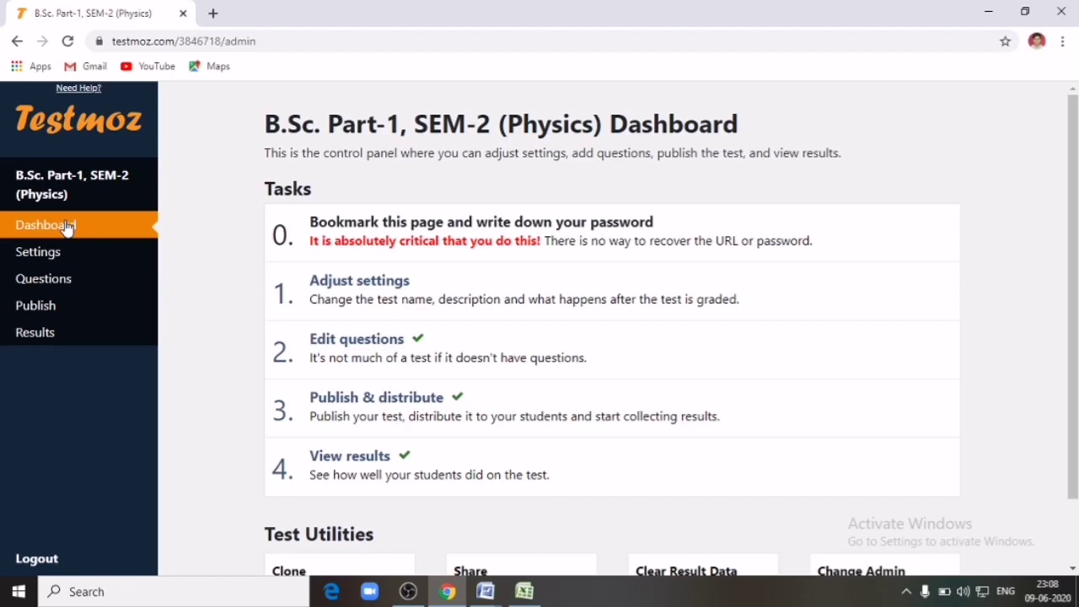
pyautogui.scroll(-1, 482, 356)
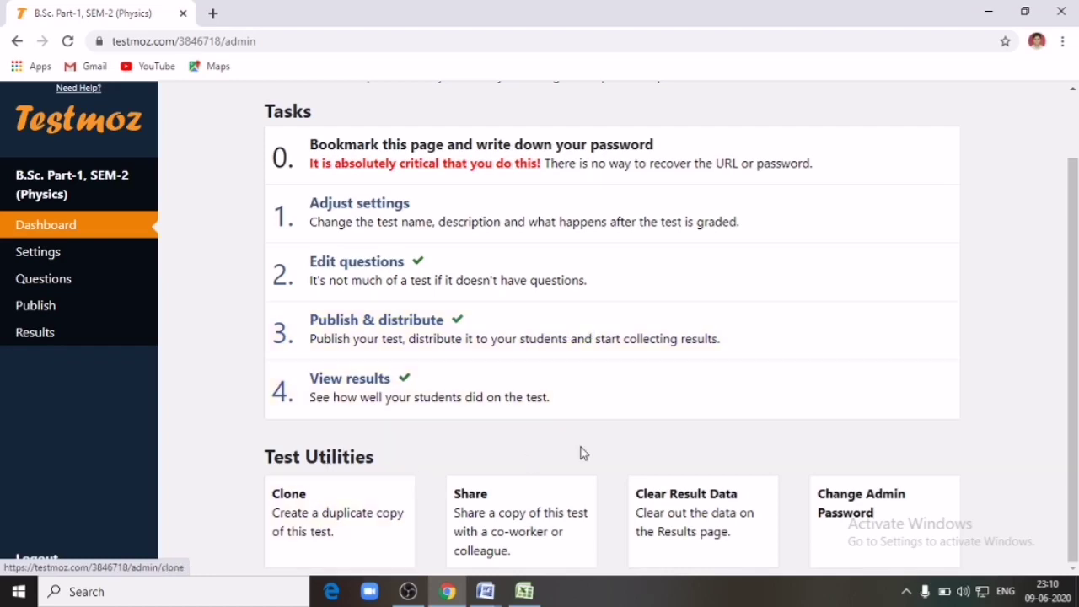
pyautogui.click(348, 496)
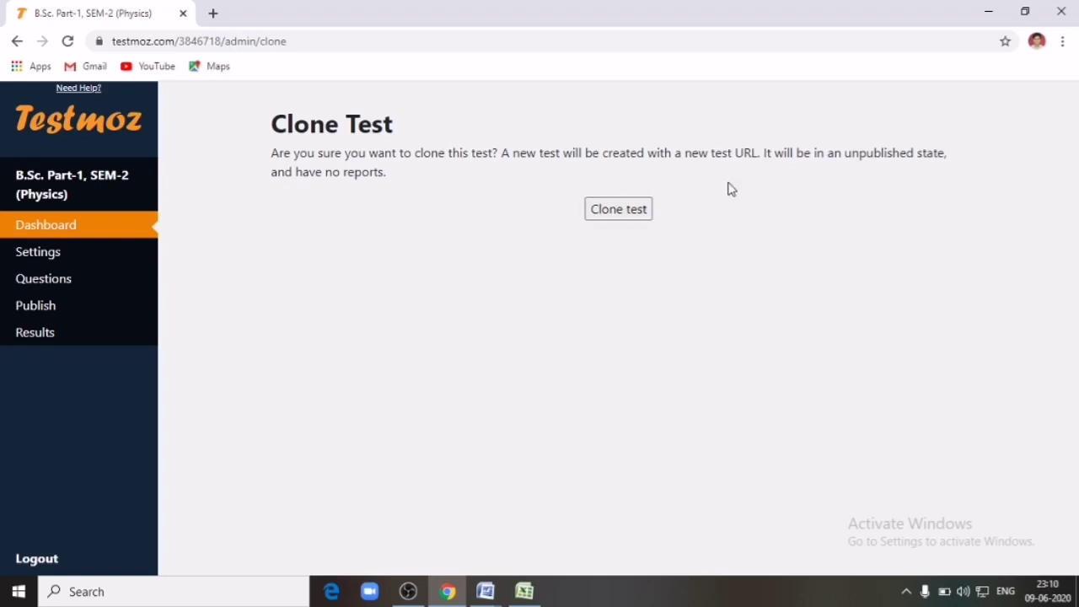
pyautogui.click(615, 215)
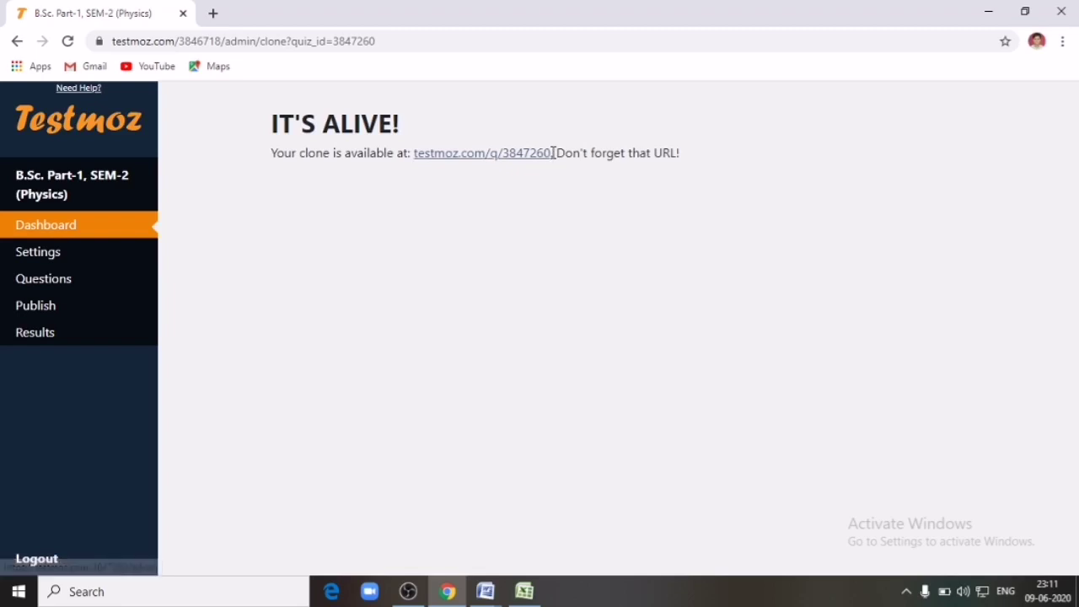
# Copy the clone's URL testmoz.com/q/3847260 and open it in a new browser tab
pyautogui.moveTo(550, 152)
pyautogui.mouseDown()
pyautogui.moveTo(397, 154)
pyautogui.moveTo(419, 155)
pyautogui.mouseUp()
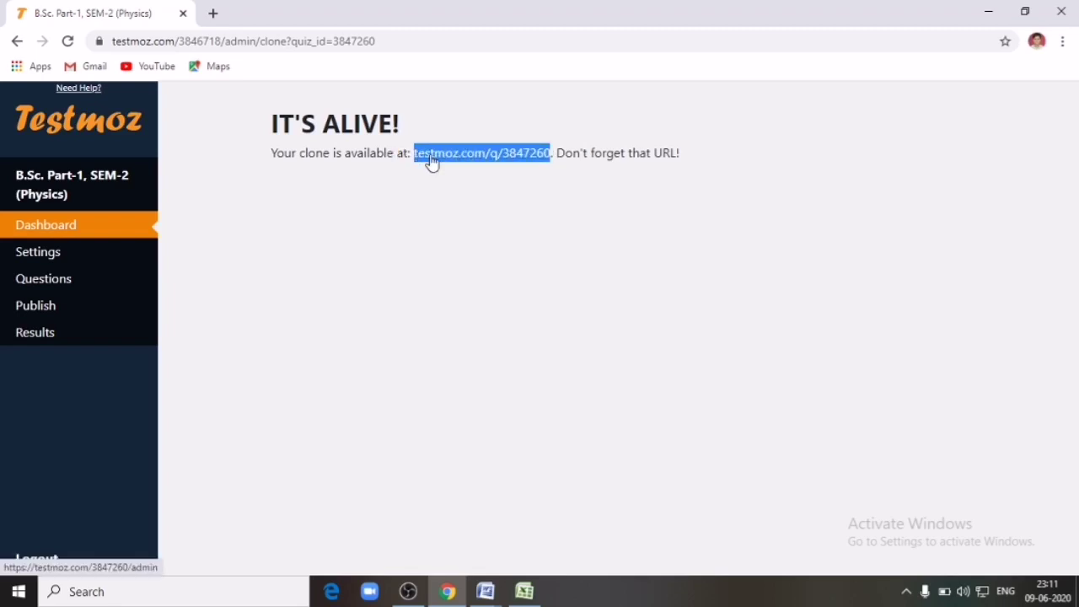
pyautogui.rightClick(431, 158)
pyautogui.click(478, 289)
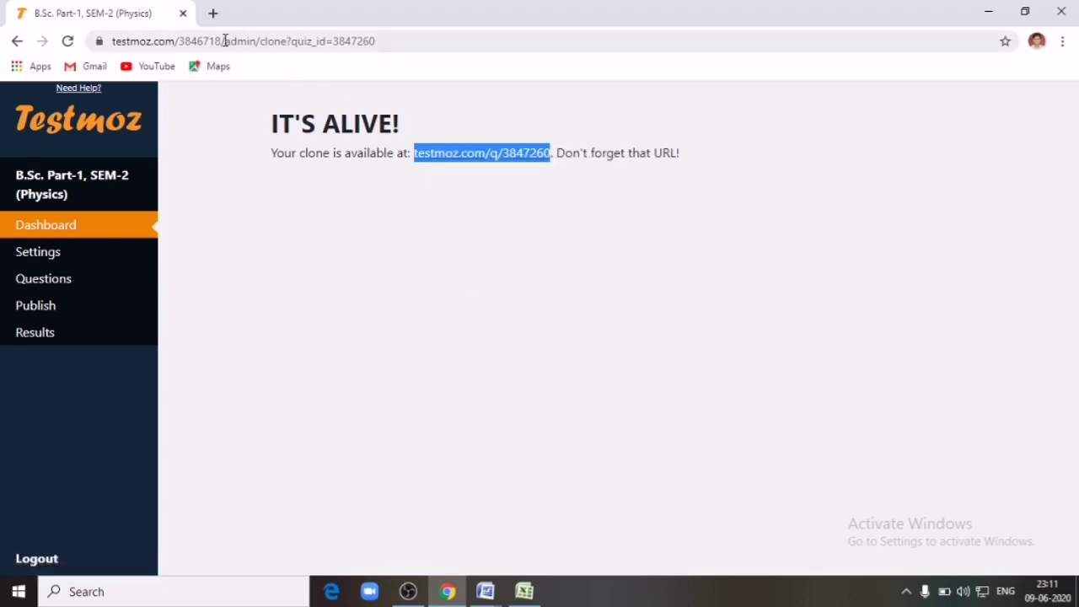
pyautogui.click(215, 14)
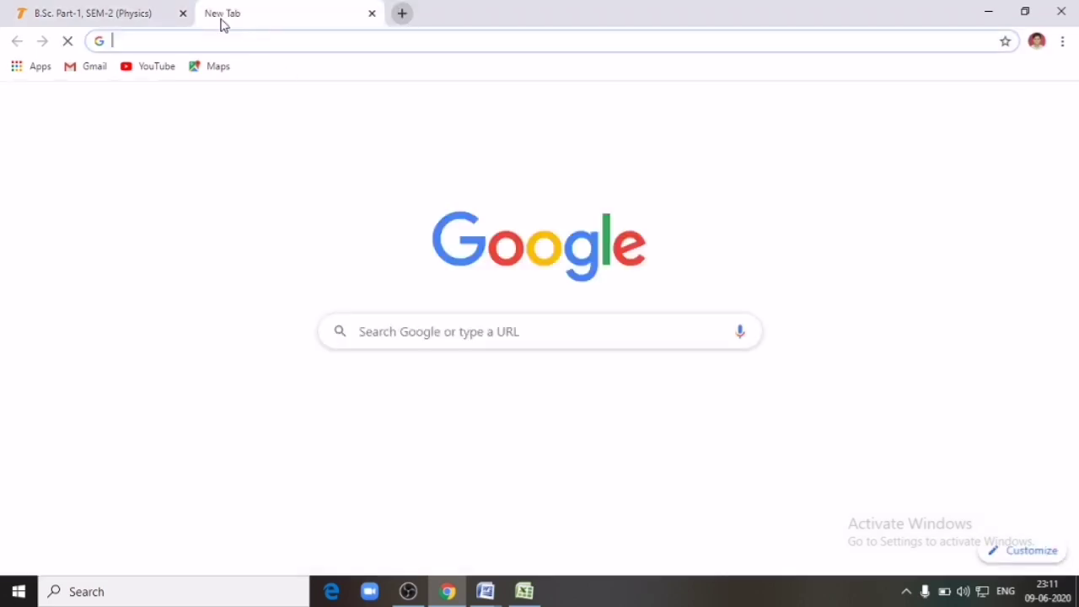
pyautogui.rightClick(429, 330)
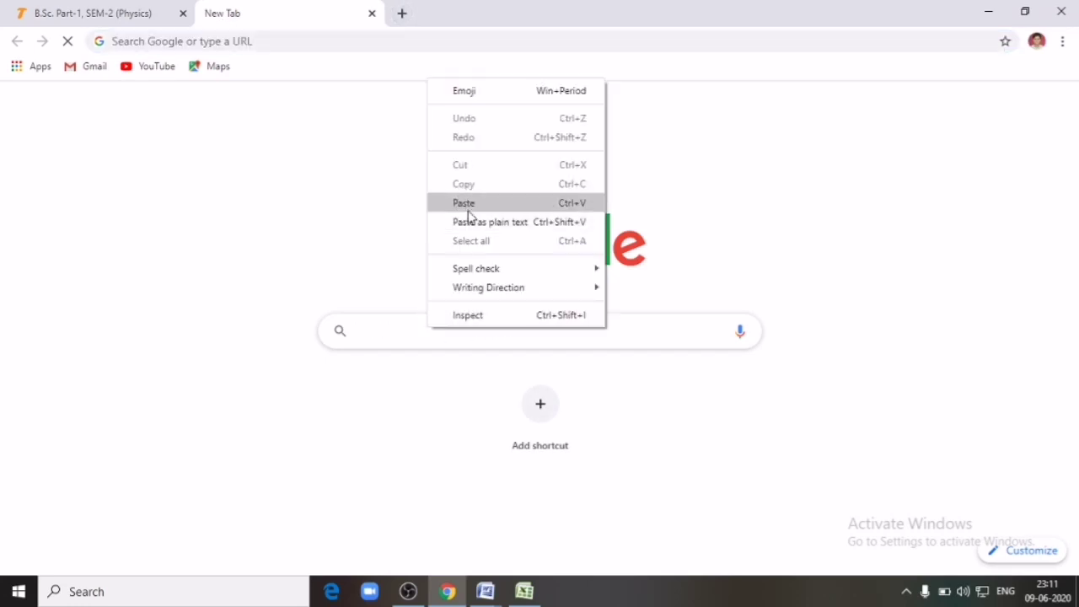
pyautogui.click(464, 205)
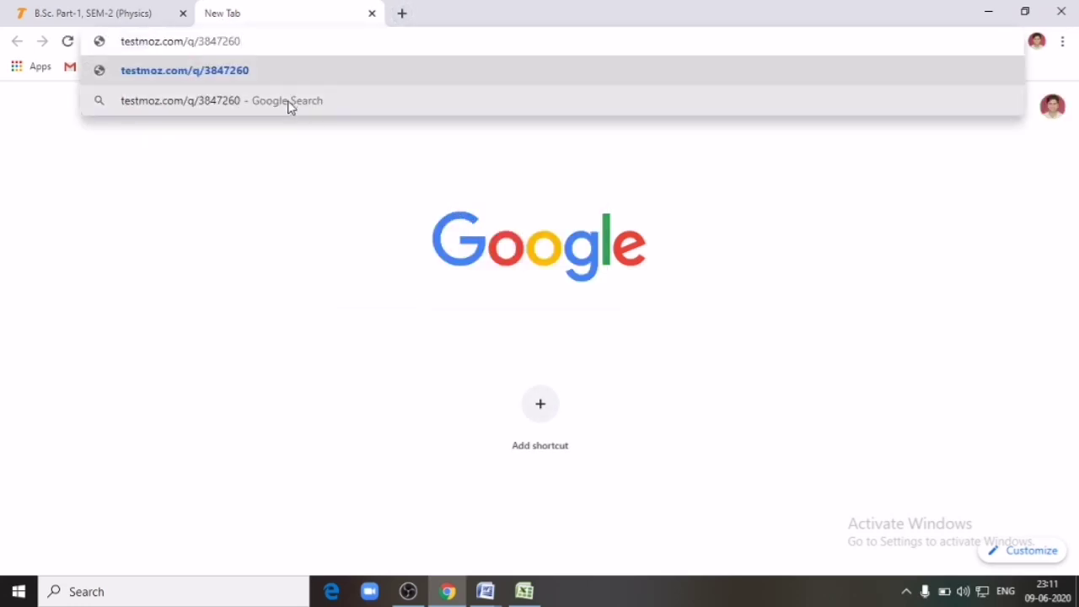
pyautogui.click(255, 73)
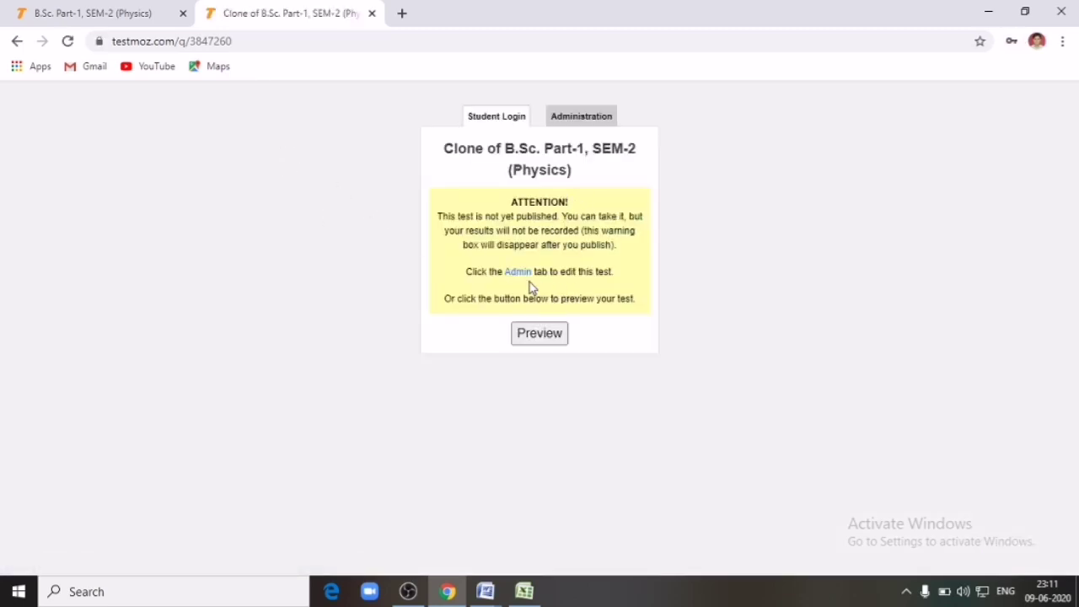
# Log in to the cloned test's administration with the saved admin password and publish the test
pyautogui.click(574, 118)
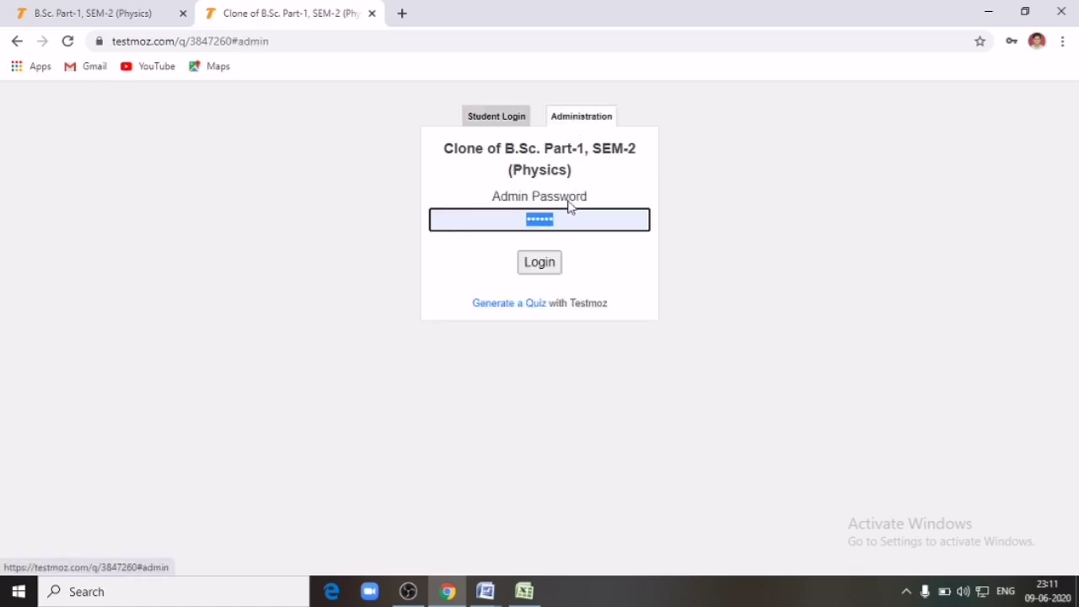
pyautogui.click(553, 264)
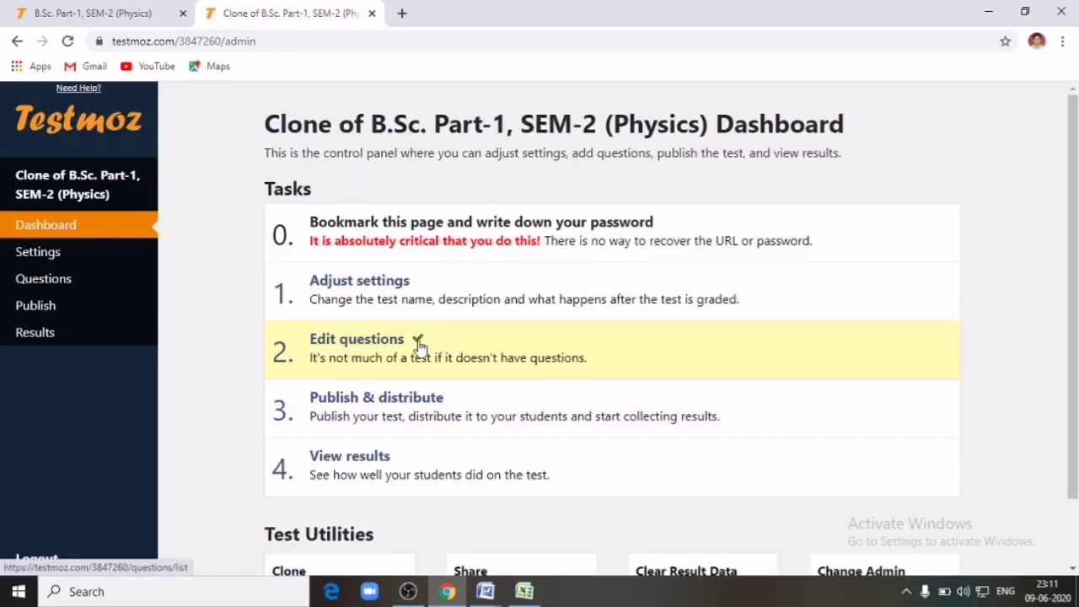
pyautogui.click(471, 403)
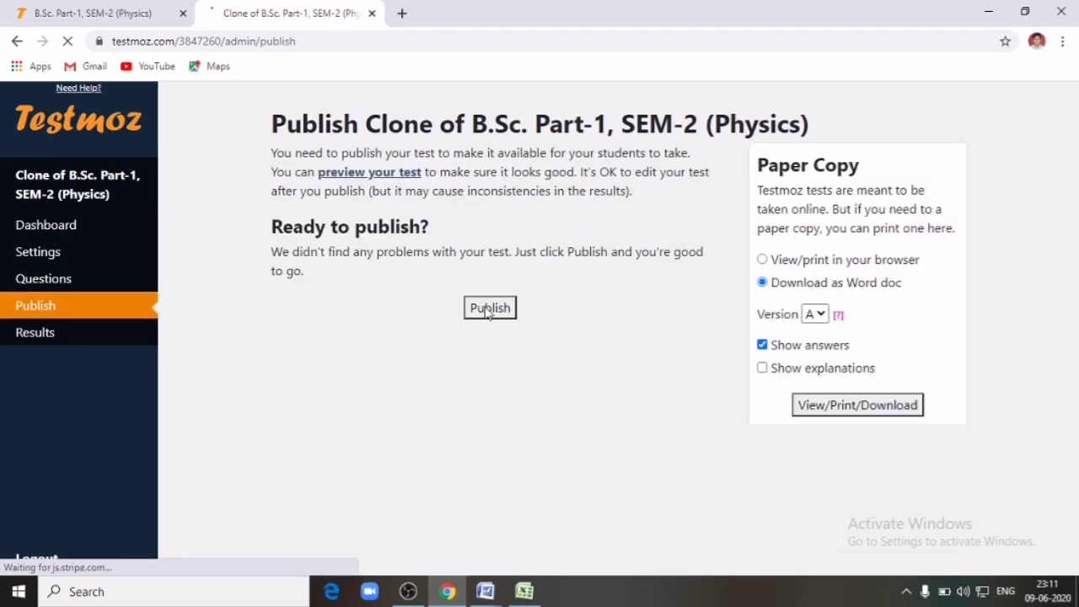
pyautogui.click(486, 314)
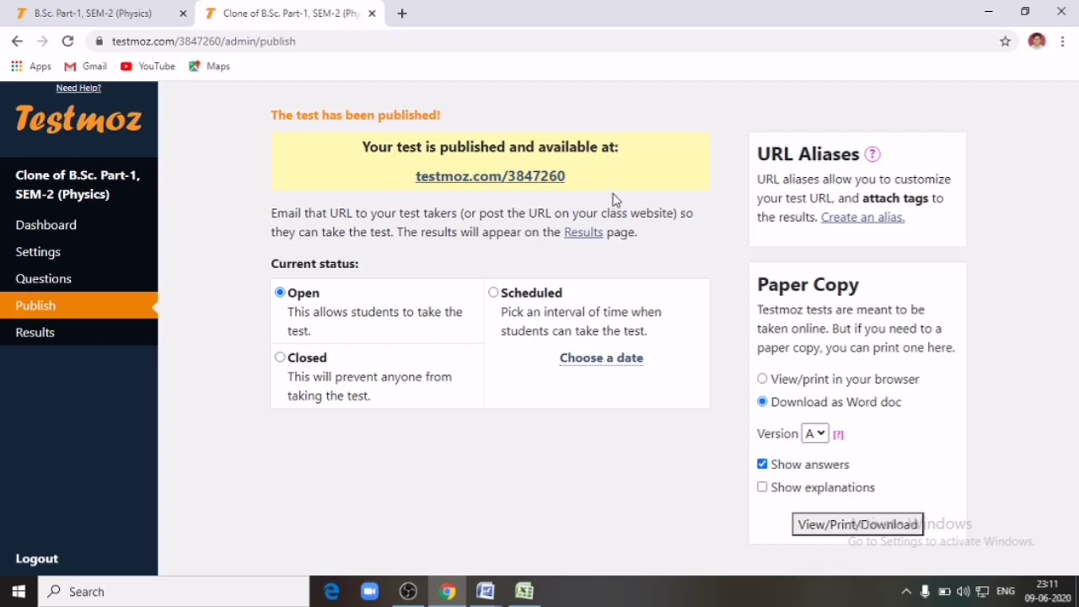
# Copy the published link testmoz.com/3847260 and close both Testmoz tabs
pyautogui.scroll(-1, 582, 184)
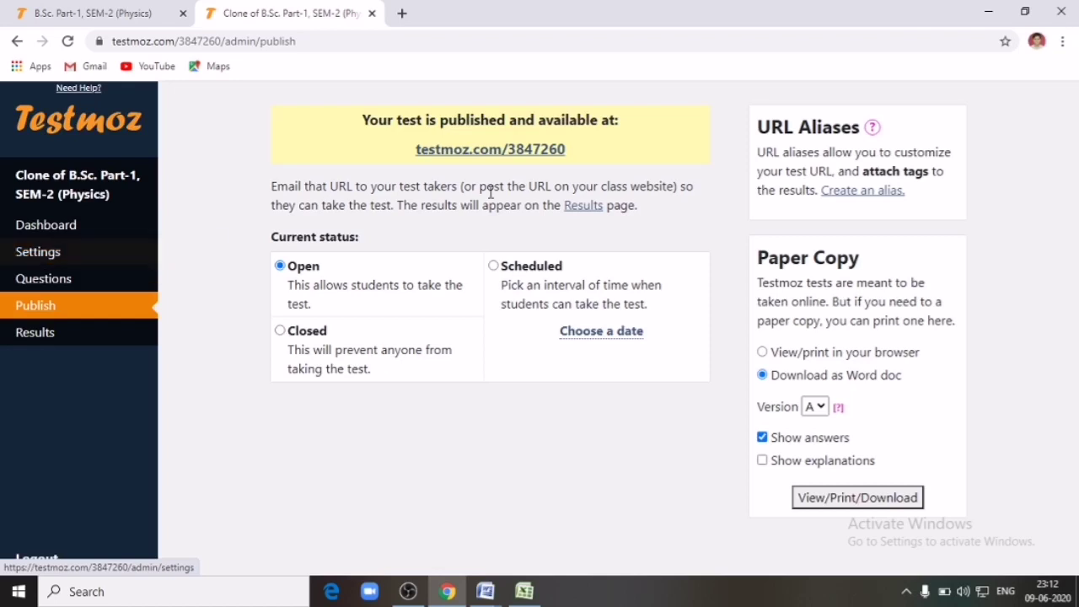
pyautogui.moveTo(562, 150); pyautogui.dragTo(403, 150)
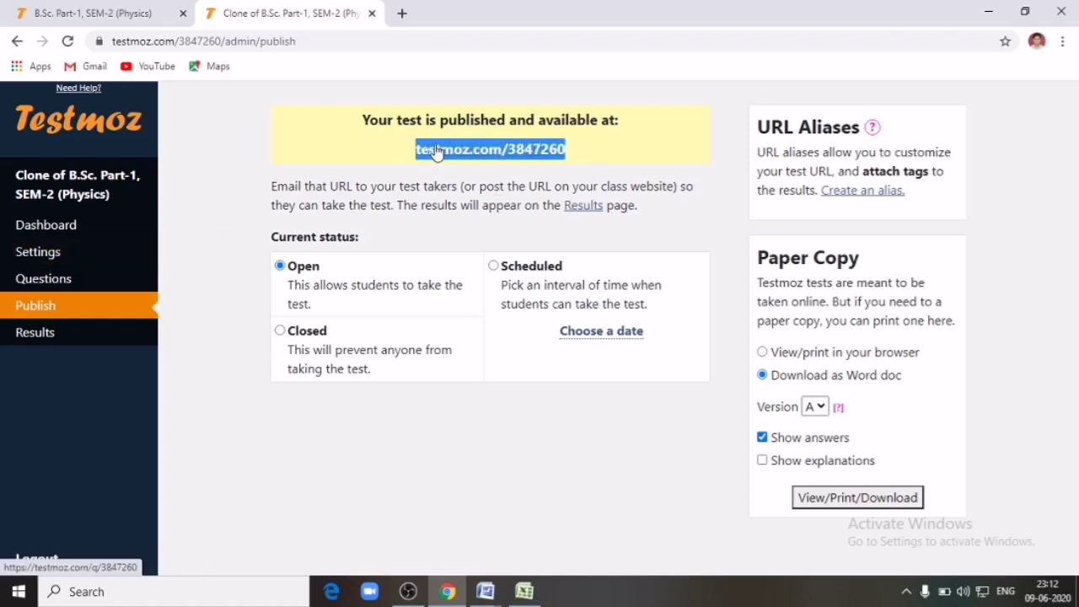
pyautogui.rightClick(436, 149)
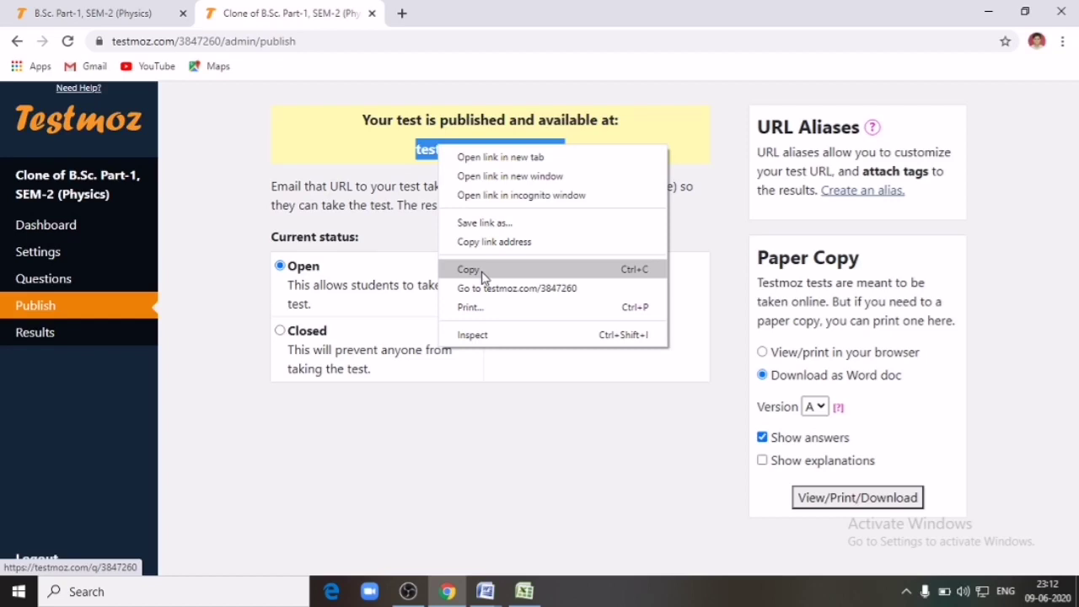
pyautogui.click(469, 270)
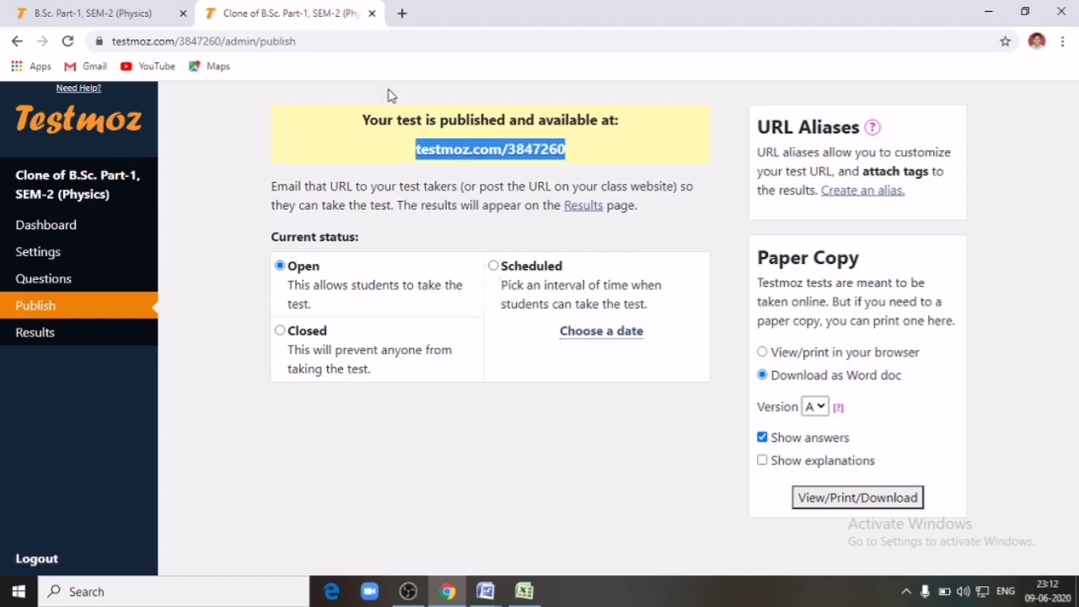
pyautogui.click(372, 14)
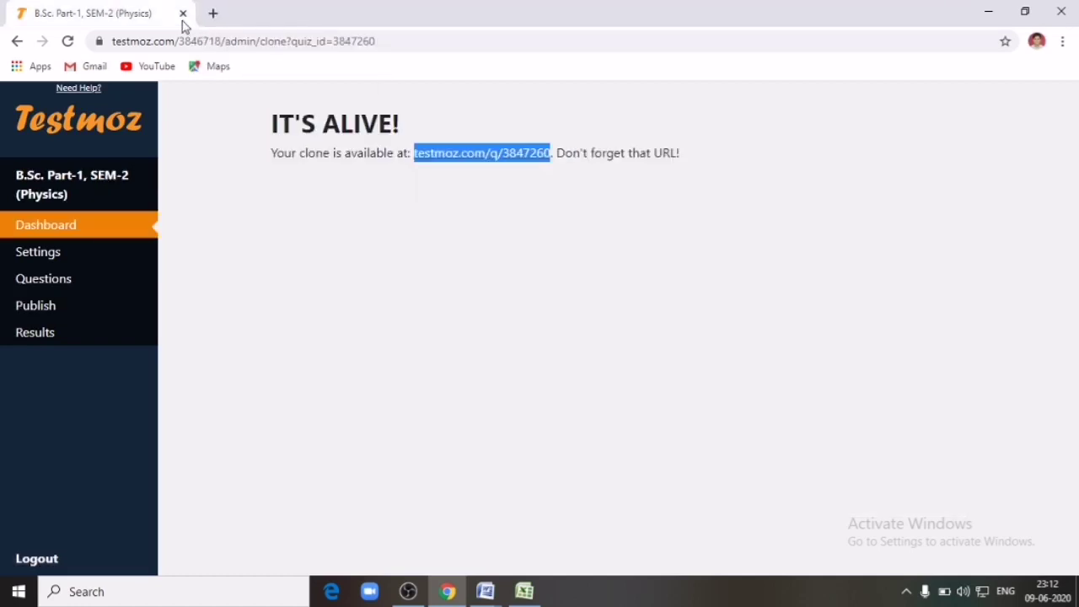
pyautogui.click(184, 13)
# Close the Excel results workbook, saving it to Downloads under the file name hvvcg as Unicode Text
pyautogui.click(1060, 9)
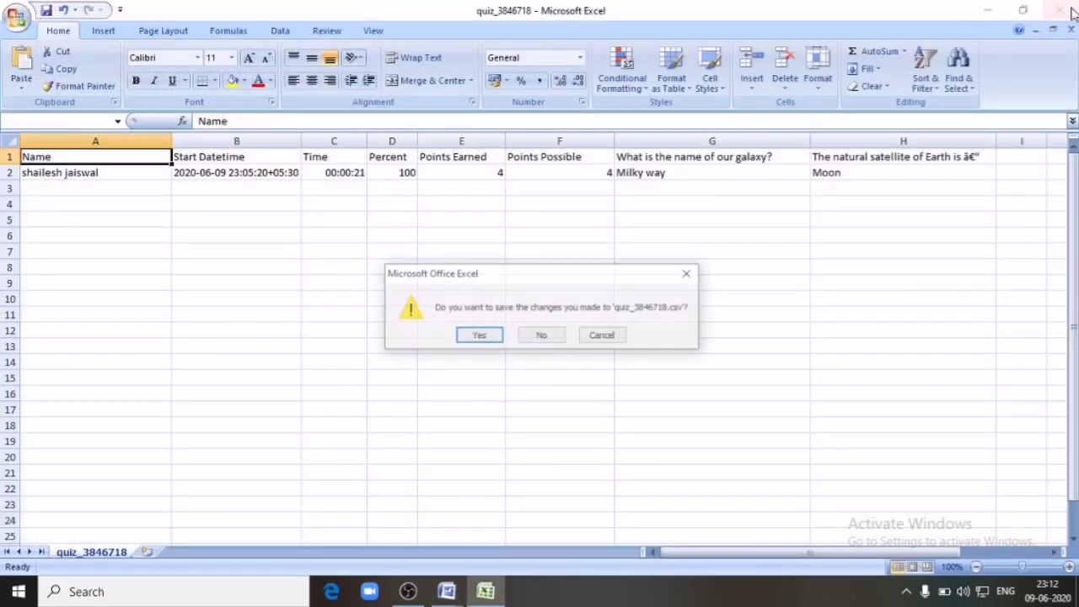
pyautogui.click(479, 335)
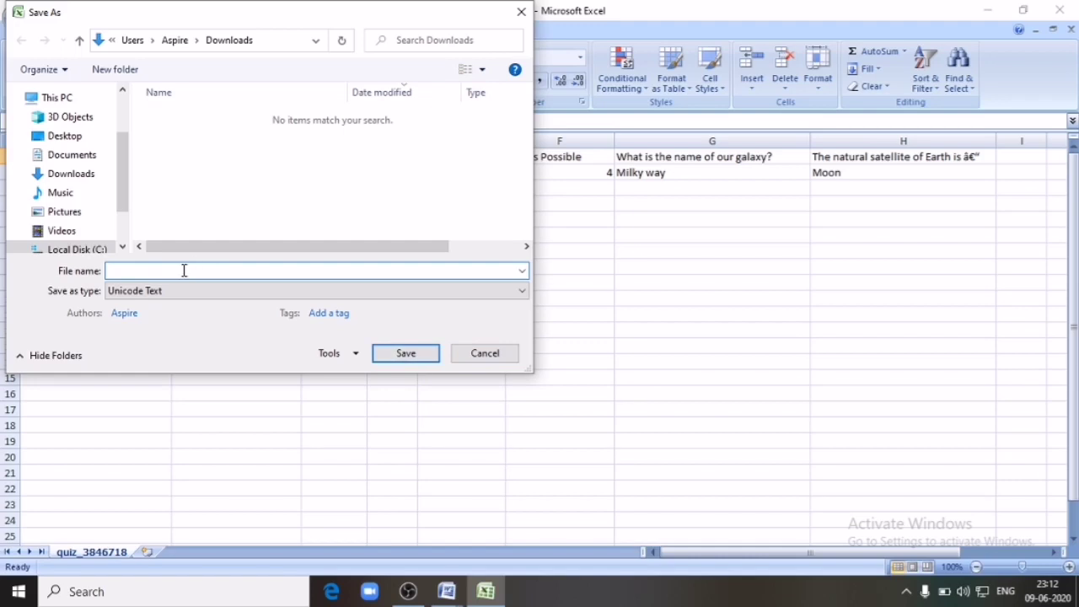
pyautogui.write('hvvcg')
pyautogui.click(397, 355)
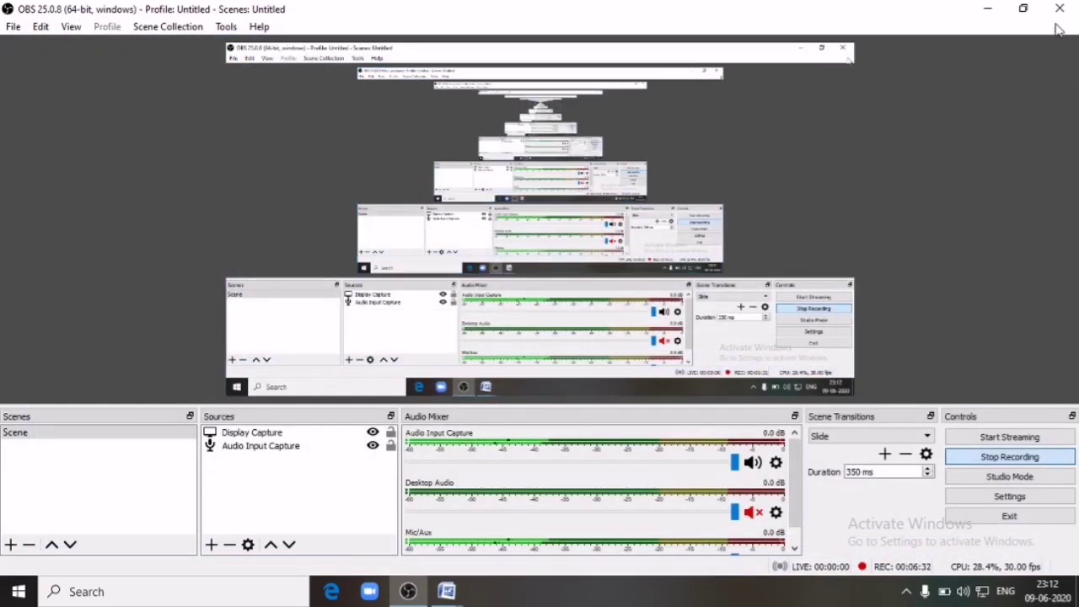
# Minimize OBS, launch Chrome from the desktop and load the copied link testmoz.com/3847260
pyautogui.click(988, 9)
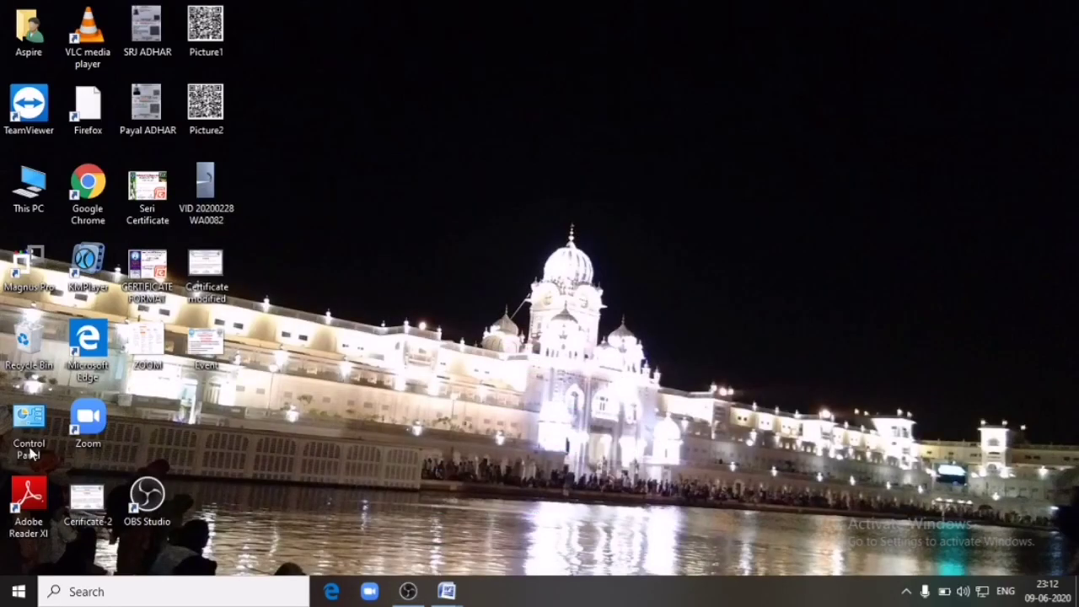
pyautogui.moveTo(463, 597)
pyautogui.doubleClick(88, 191)
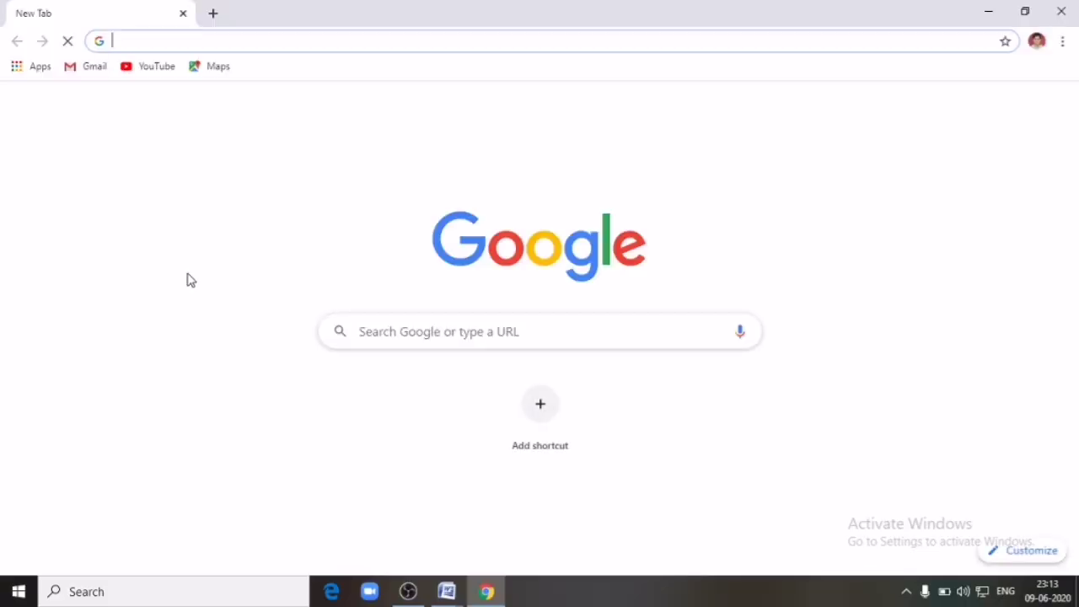
pyautogui.click(440, 335)
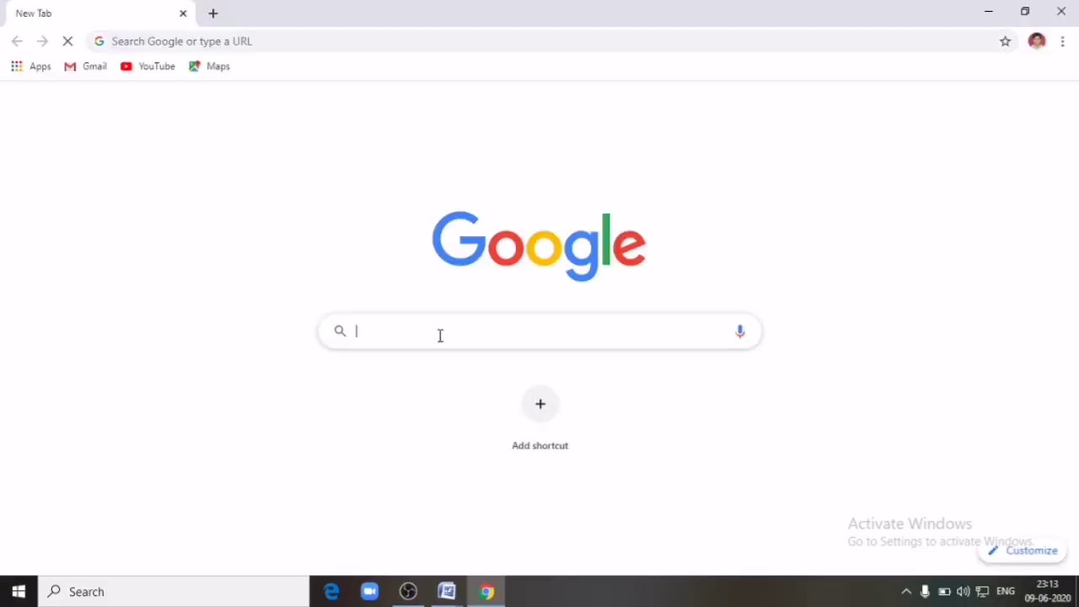
pyautogui.click(440, 336)
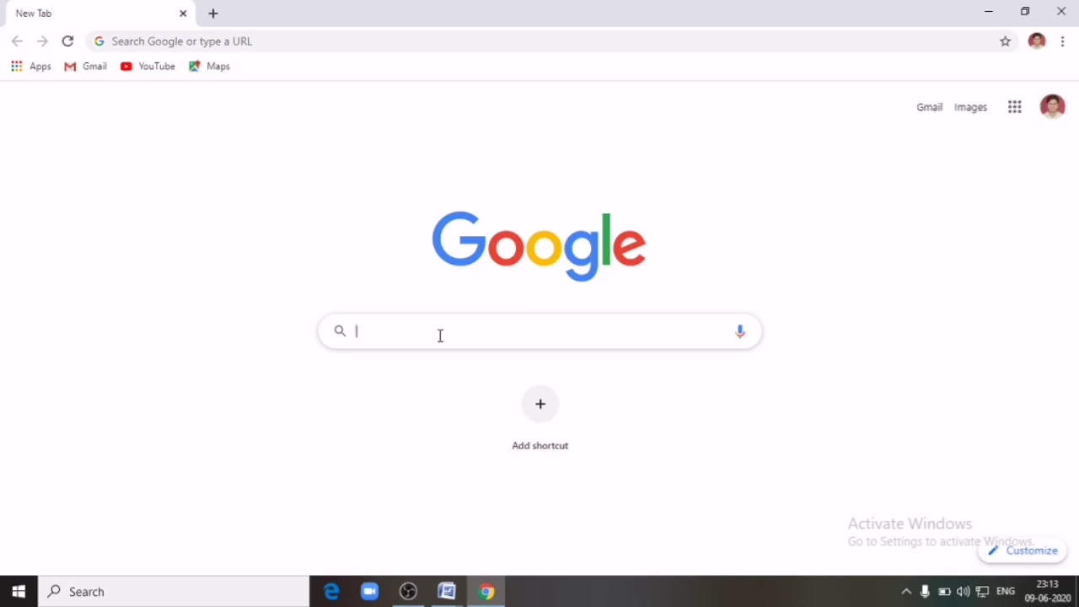
pyautogui.rightClick(440, 335)
pyautogui.click(480, 216)
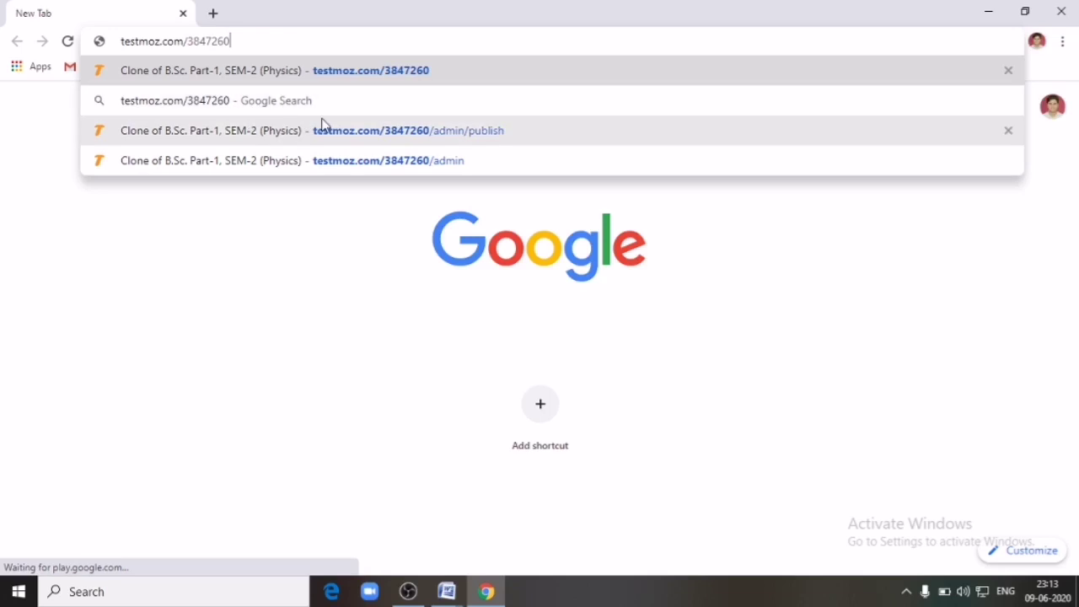
pyautogui.click(405, 73)
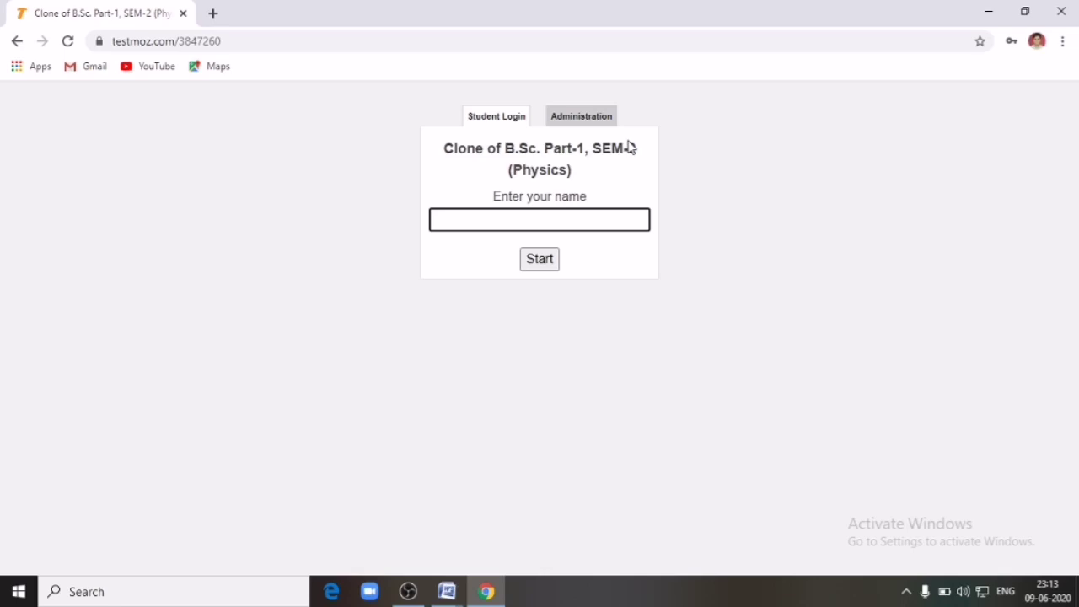
# Log in to the administration of the reopened Clone of B.Sc. Part-1, SEM-2 (Physics) test with the saved admin password
pyautogui.click(594, 124)
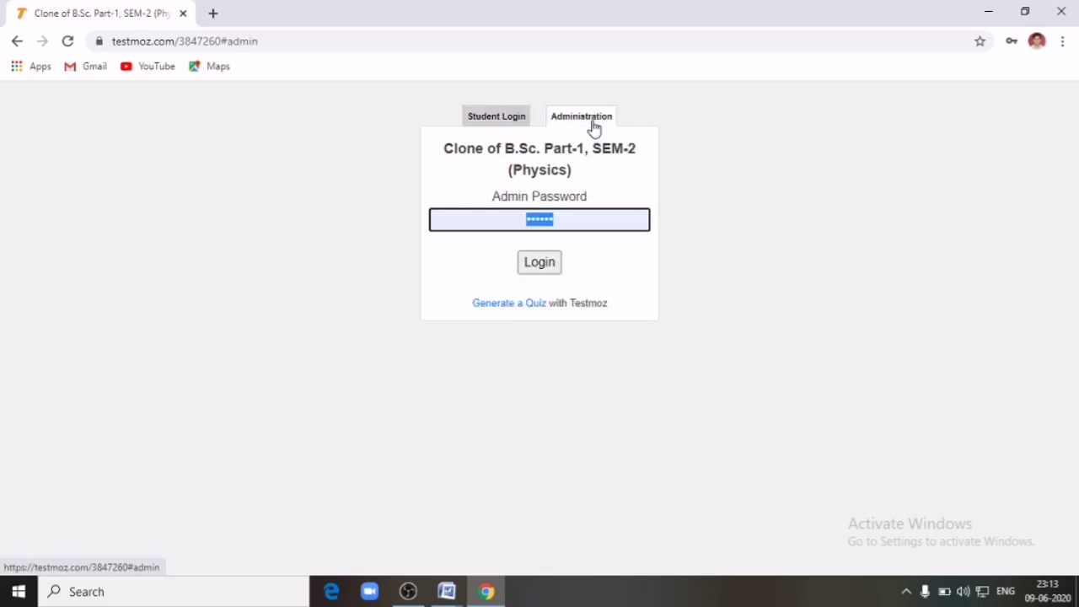
pyautogui.click(536, 264)
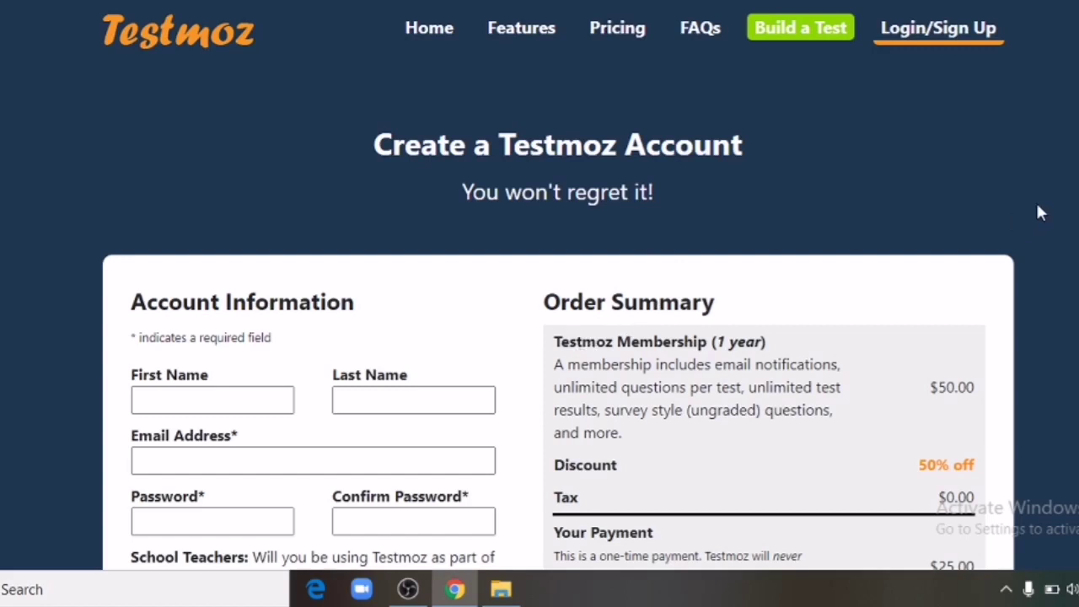
# Examine the Testmoz account sign-up page, covering the account information, school teacher discount, order summary and billing information
pyautogui.scroll(-3, 556, 286)
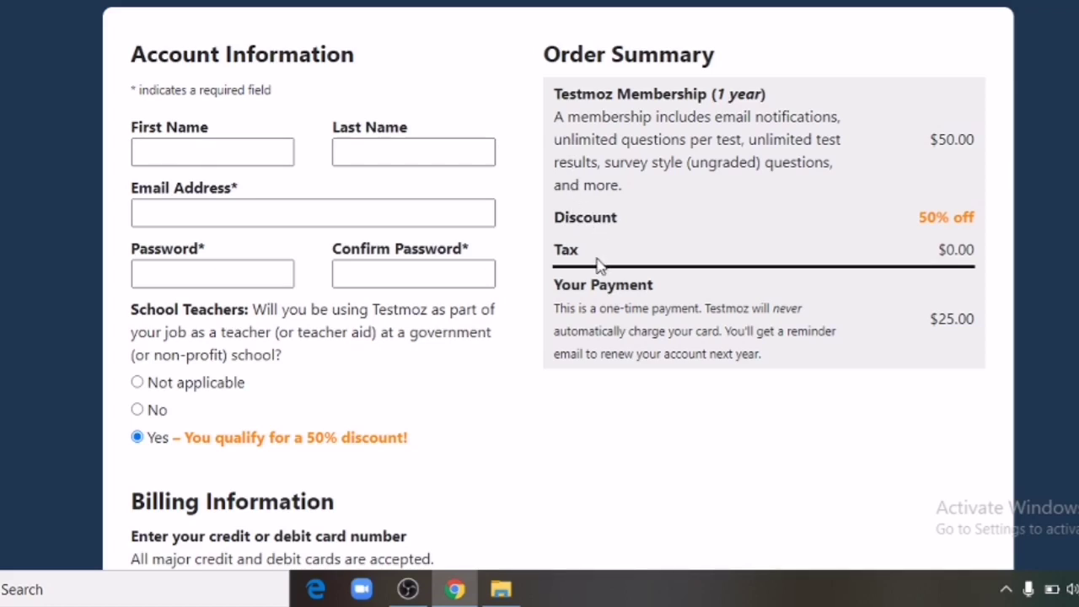
pyautogui.scroll(3, 390, 335)
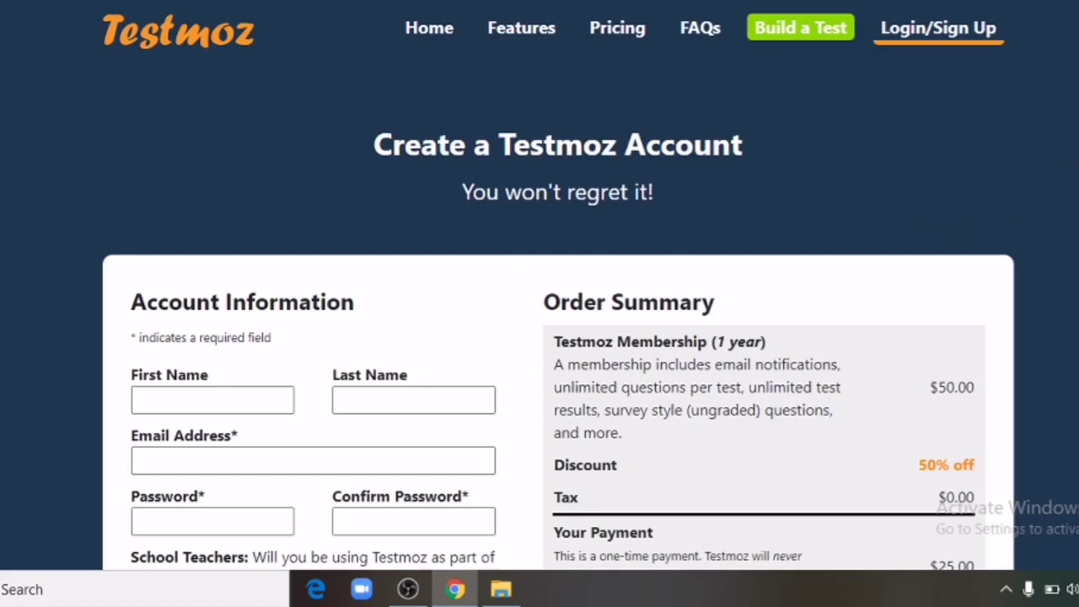
pyautogui.scroll(-2, 293, 103)
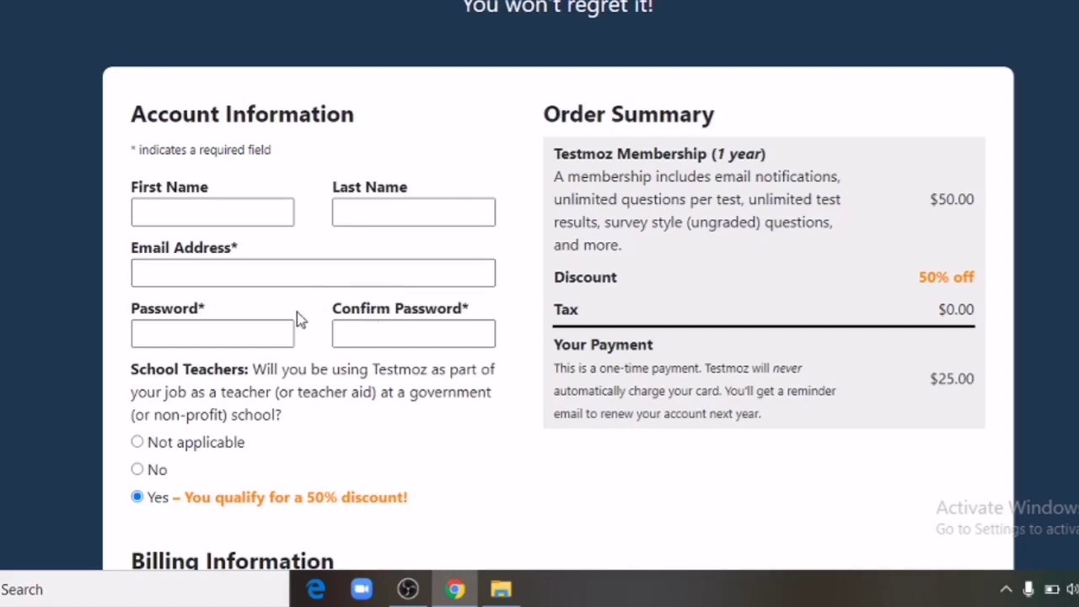
pyautogui.scroll(-1, 877, 221)
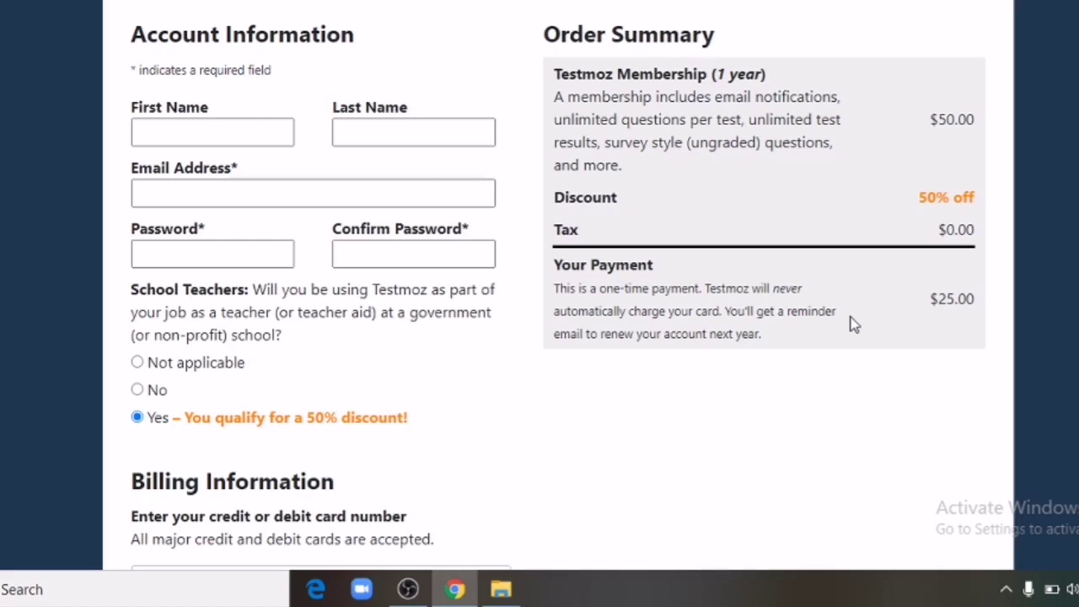
pyautogui.scroll(-3, 853, 325)
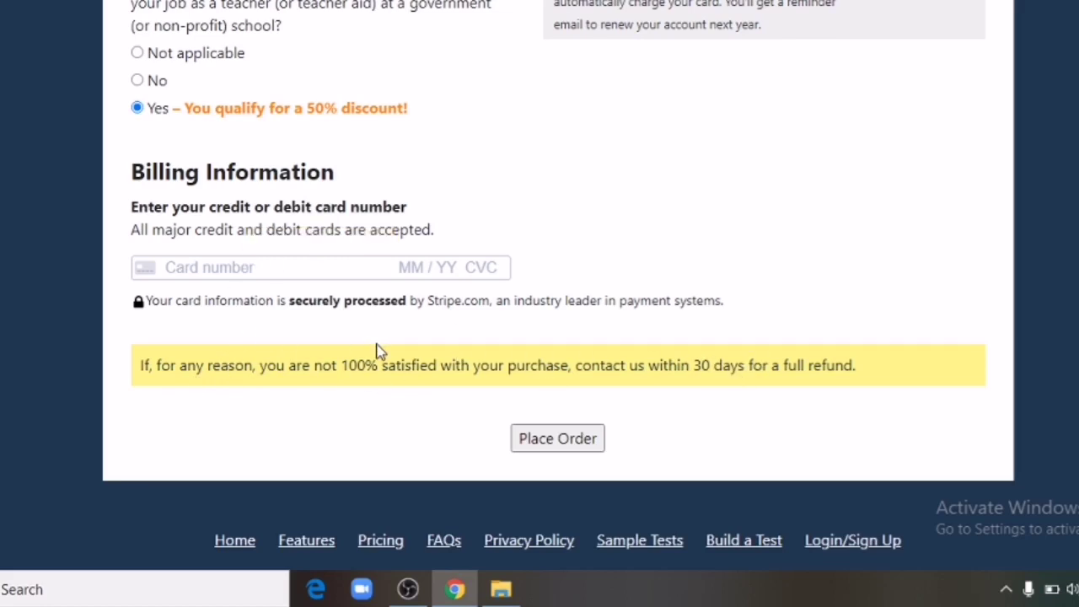
pyautogui.scroll(7, 486, 340)
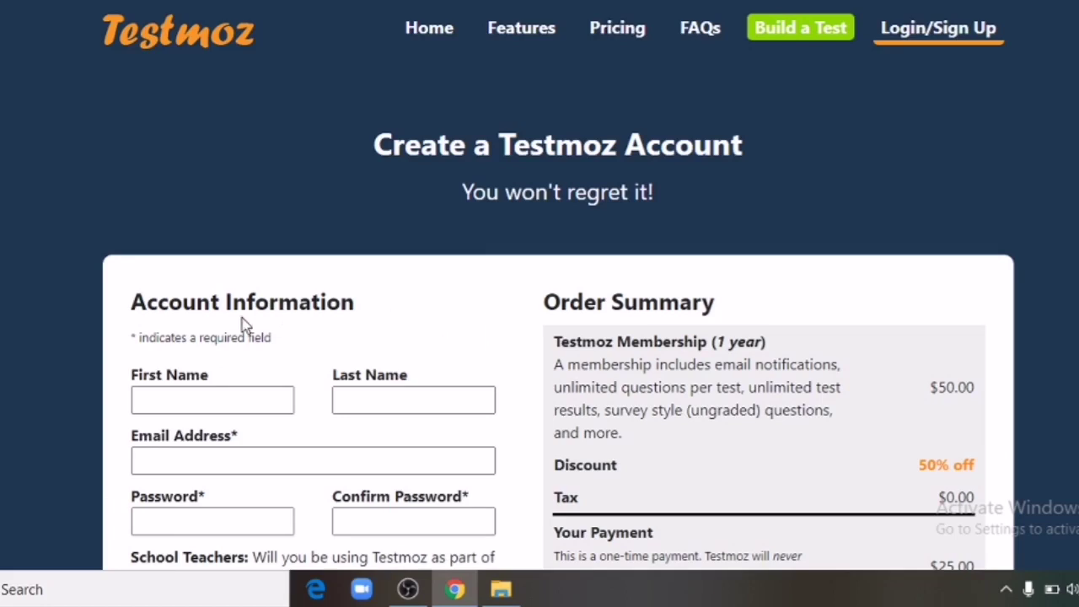